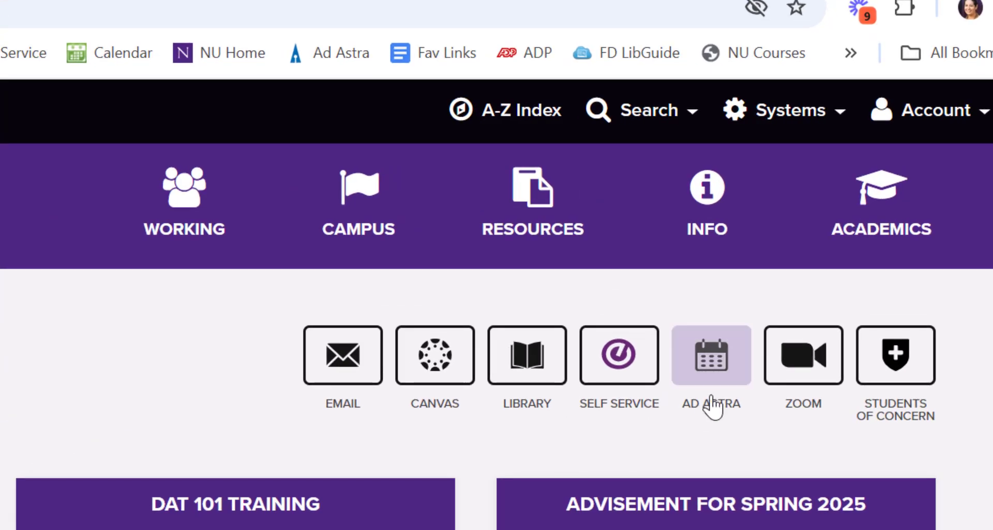
# Open AdAstra from the university portal's list of systems and log in with the saved credentials.
pyautogui.click(713, 407)
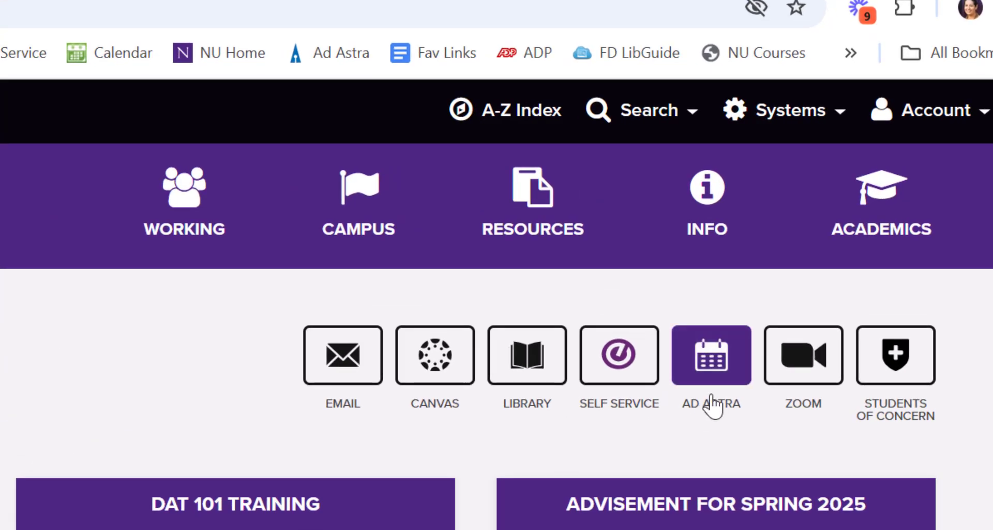
pyautogui.click(774, 111)
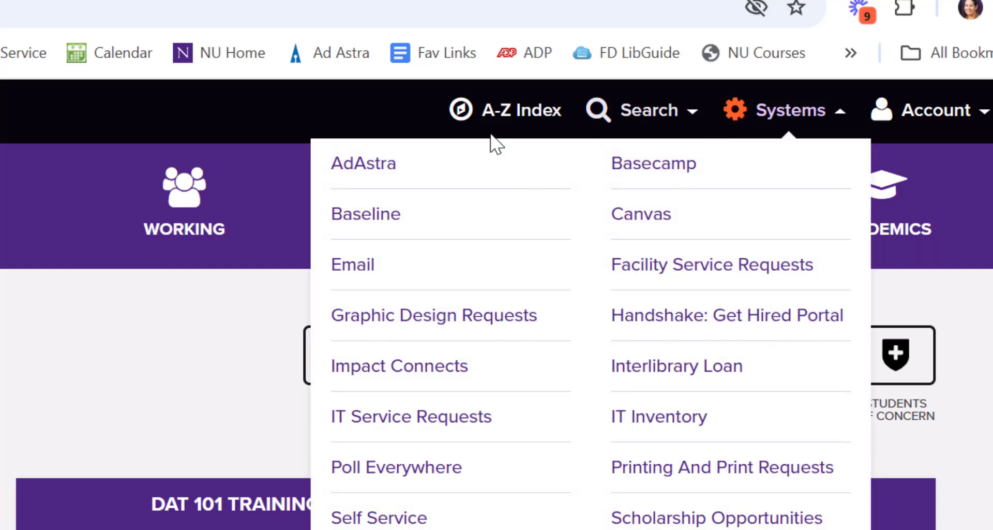
pyautogui.click(379, 168)
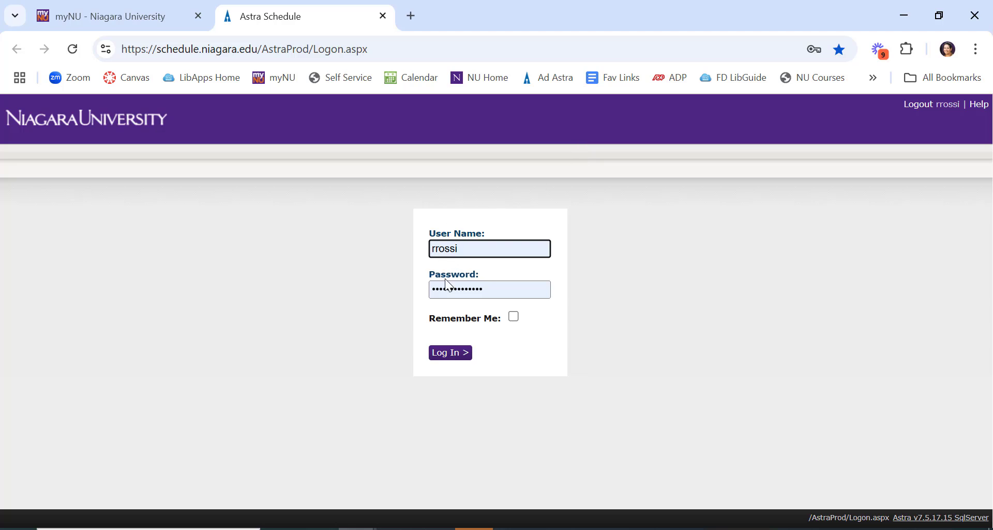
pyautogui.click(450, 355)
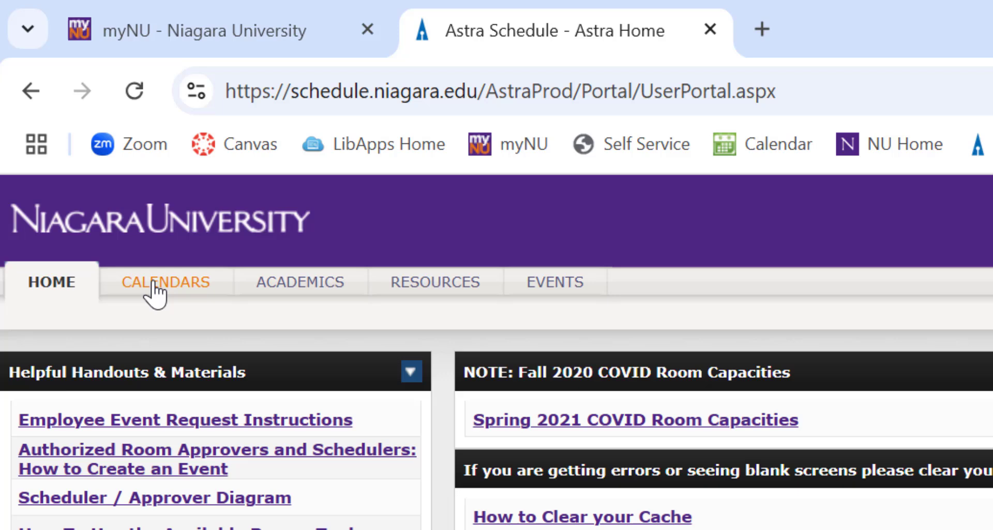
# Open the calendars' scheduling grids and load the daily room grid for 11/20/2024.
pyautogui.click(155, 290)
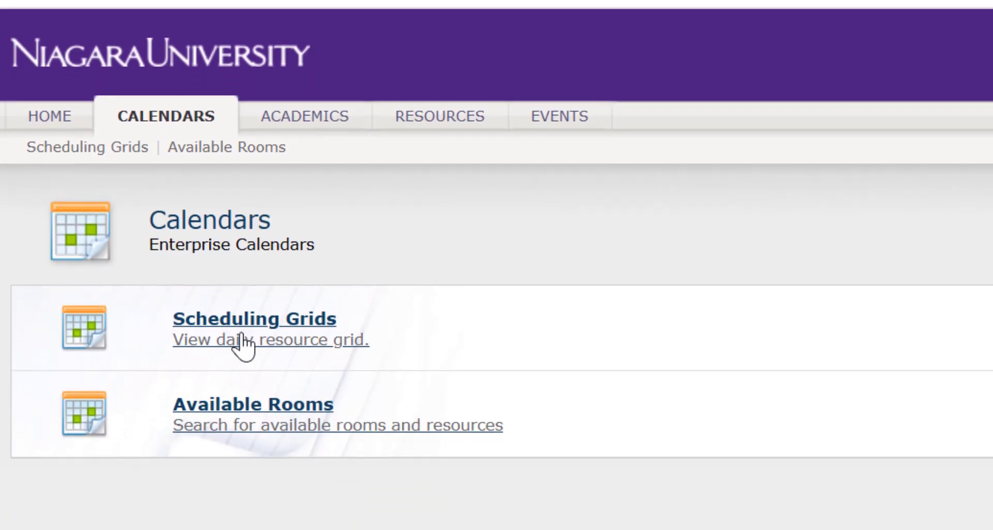
pyautogui.click(241, 339)
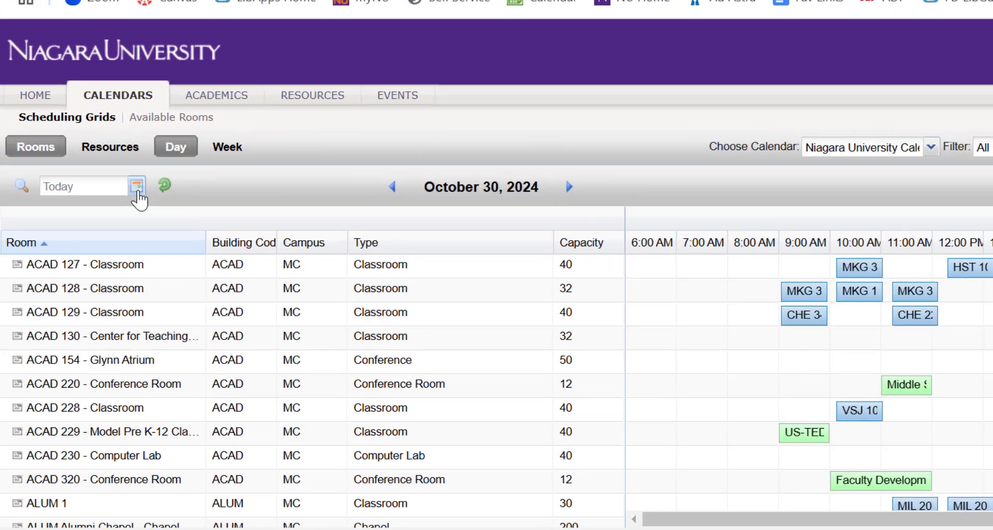
pyautogui.click(137, 187)
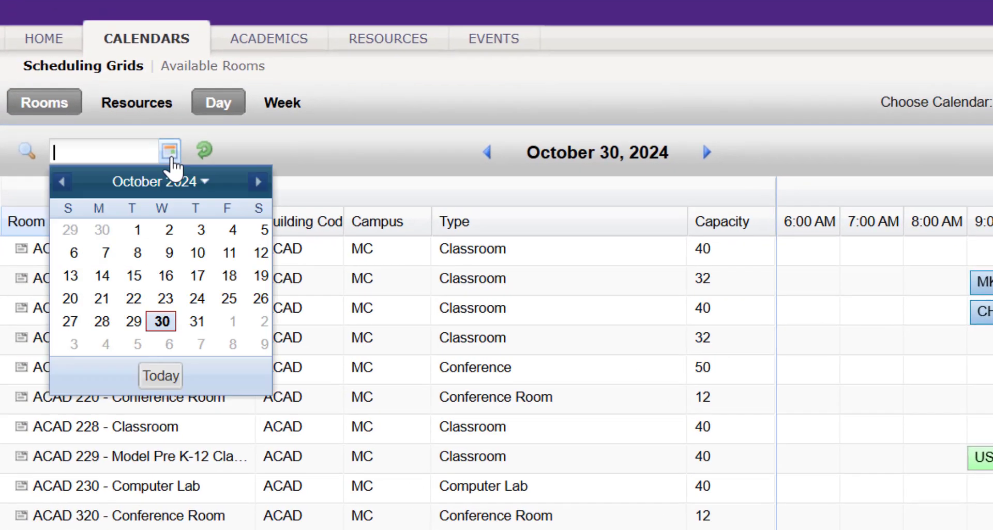
pyautogui.click(256, 184)
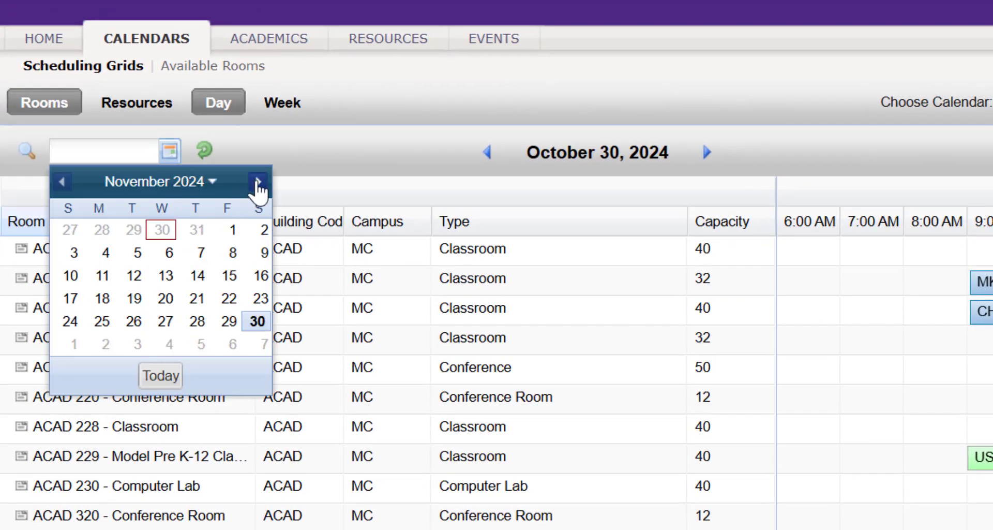
pyautogui.click(167, 300)
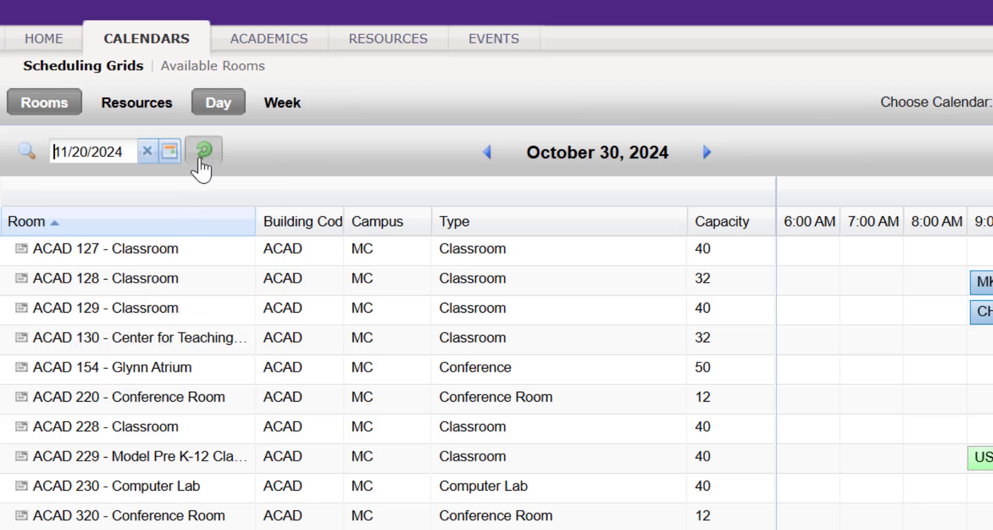
pyautogui.click(201, 161)
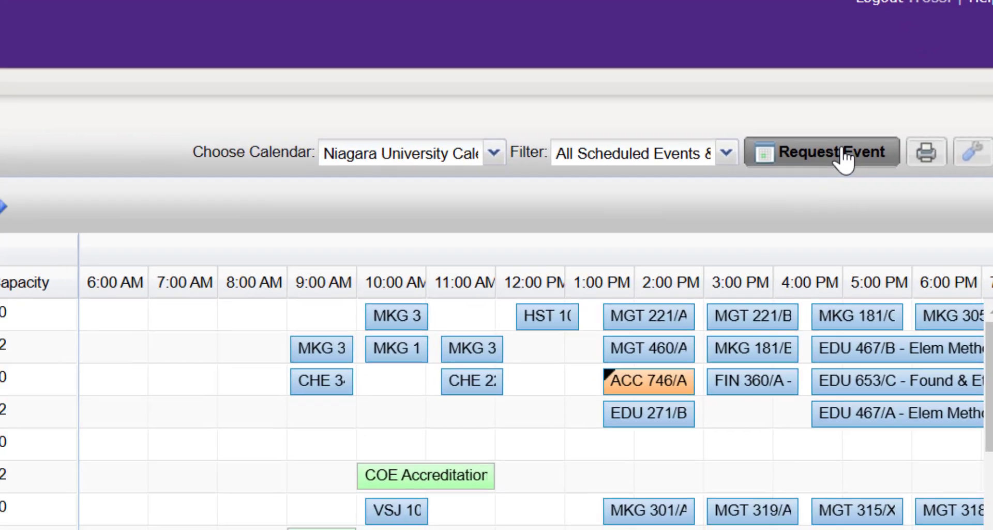
# Start an event request using the Classroom Space request form.
pyautogui.click(822, 164)
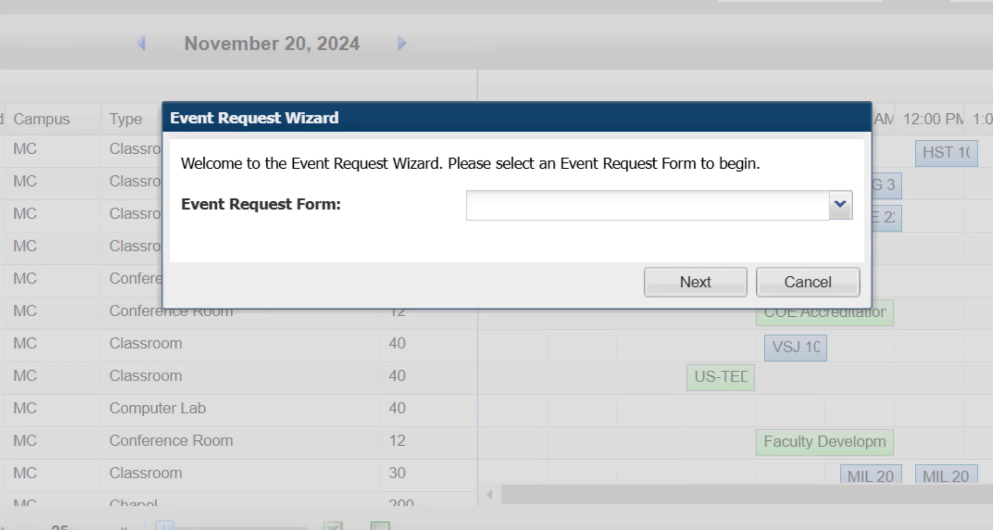
pyautogui.click(840, 205)
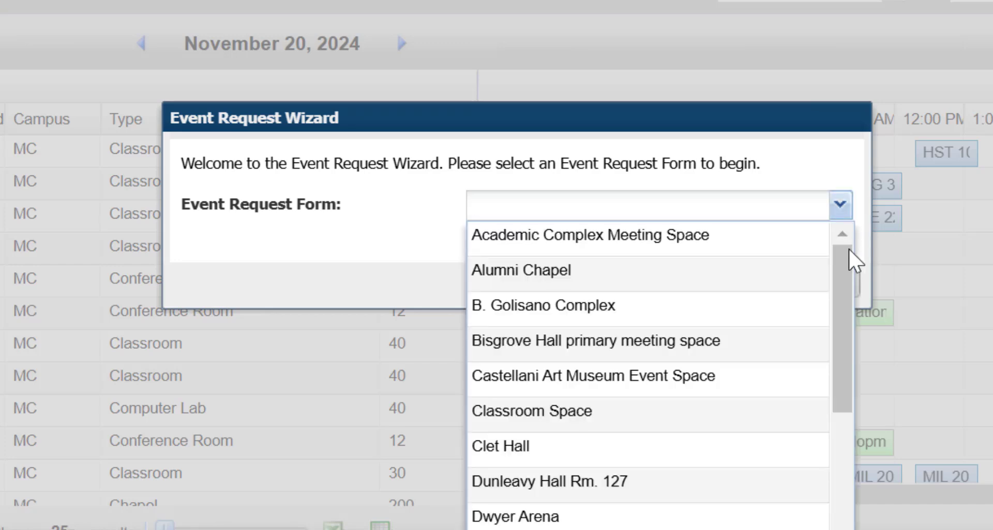
pyautogui.moveTo(848, 271); pyautogui.dragTo(804, 271)
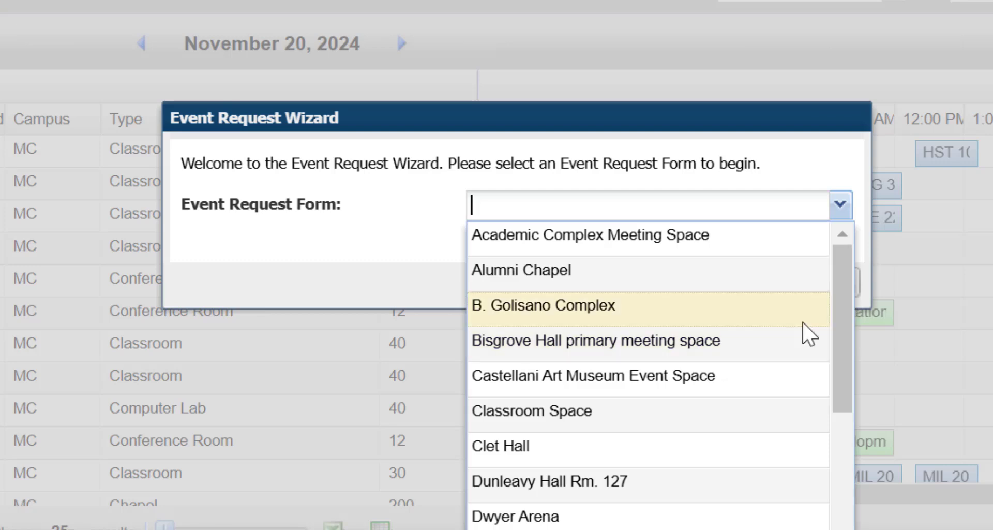
pyautogui.click(557, 420)
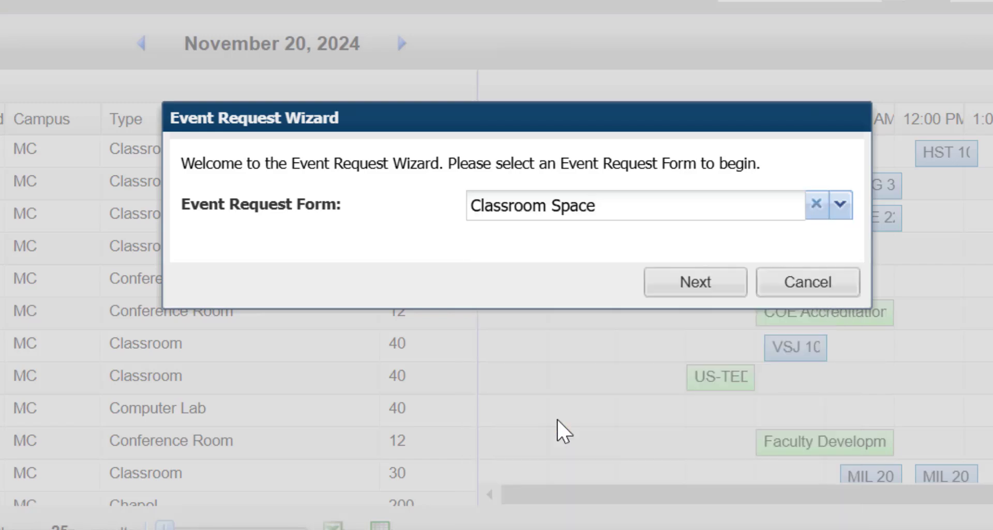
pyautogui.click(704, 290)
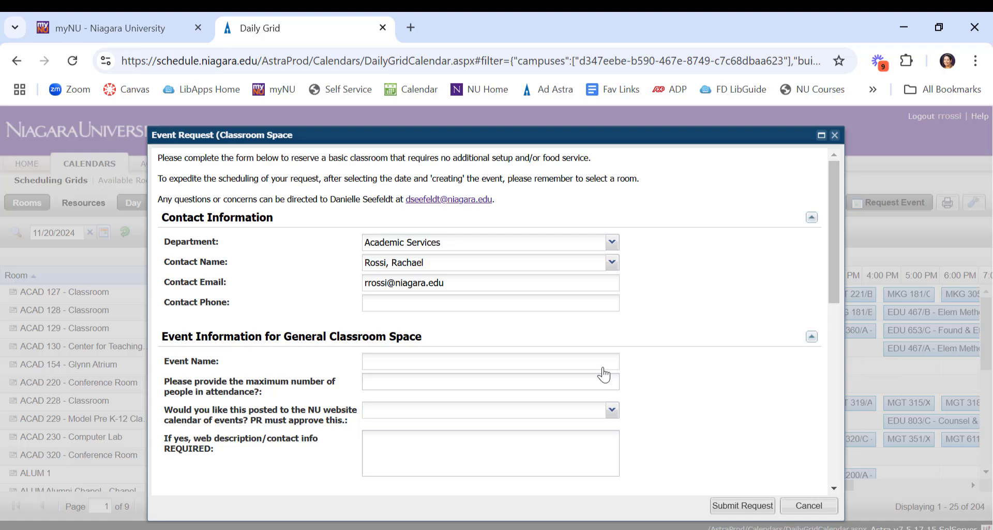
# Enter the contact's phone number in the request's contact information.
pyautogui.click(408, 300)
pyautogui.write('8120')
pyautogui.scroll(-1, 408, 295)
# Name the event "EDU 125 Class Meeting" and set the maximum number of people in attendance to 25.
pyautogui.click(413, 284)
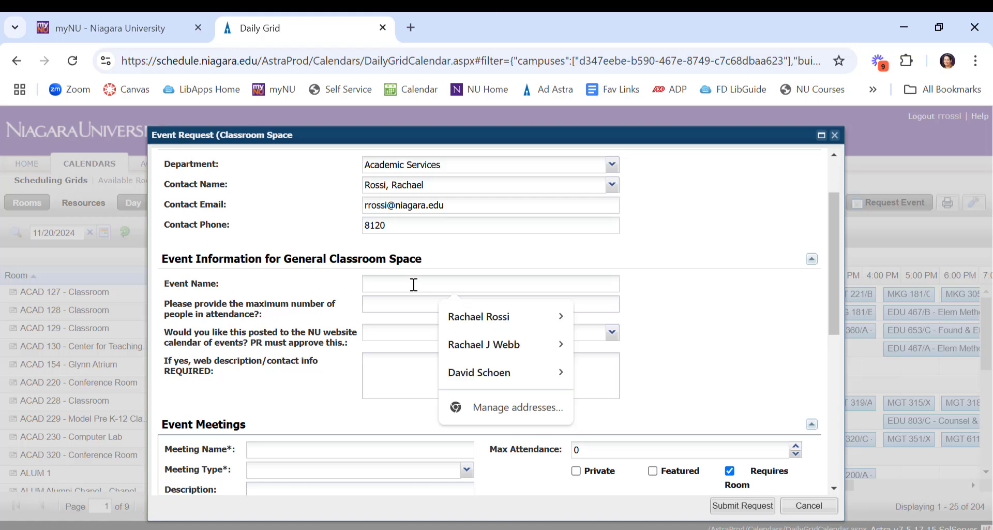
pyautogui.write('EDU 125 ')
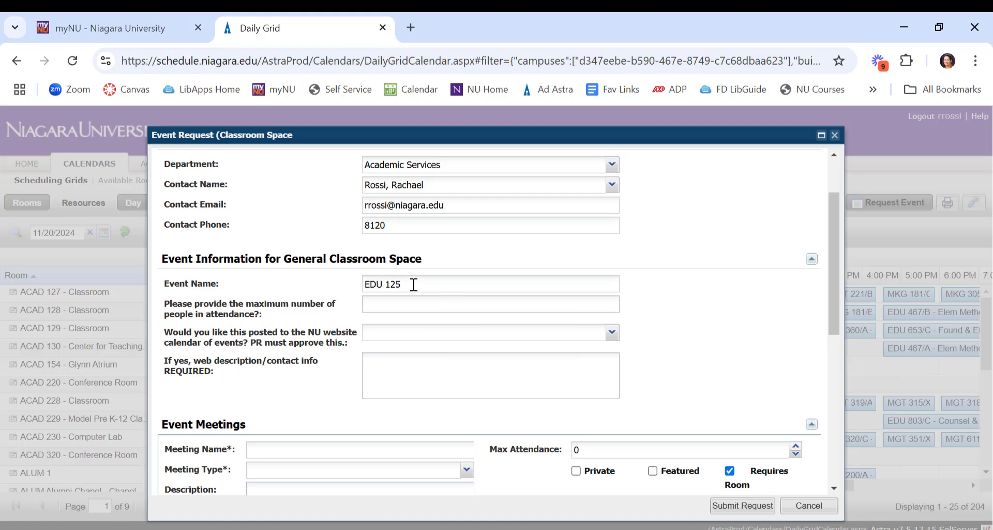
pyautogui.write('Class Meeting')
pyautogui.press('Tab')
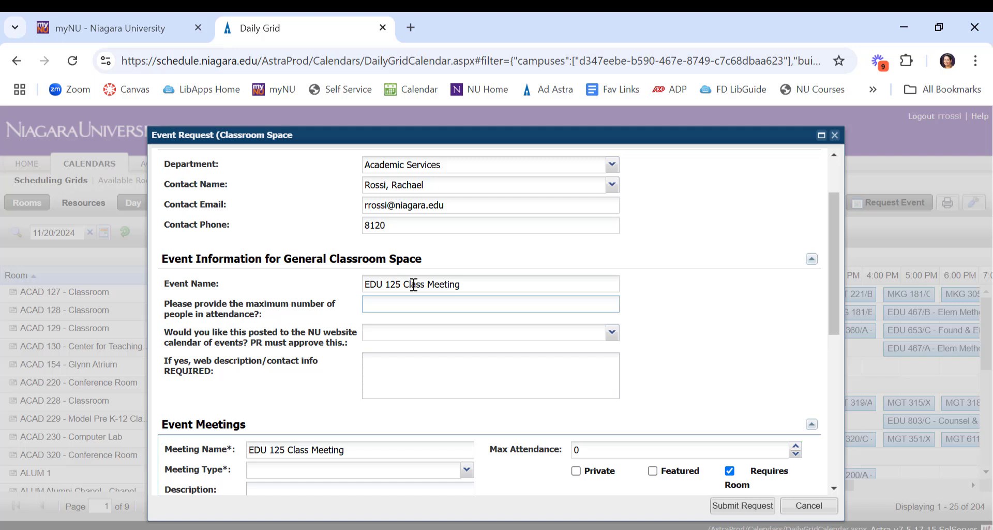
pyautogui.write('25')
pyautogui.press('Tab')
# Answer No to posting the event on the NU website calendar of events.
pyautogui.scroll(-3, 287, 372)
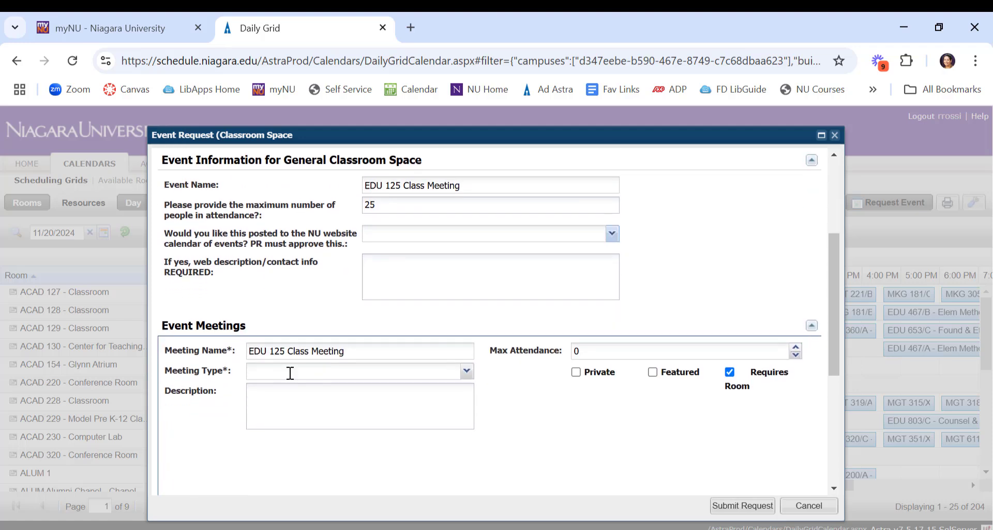
pyautogui.scroll(2, 339, 284)
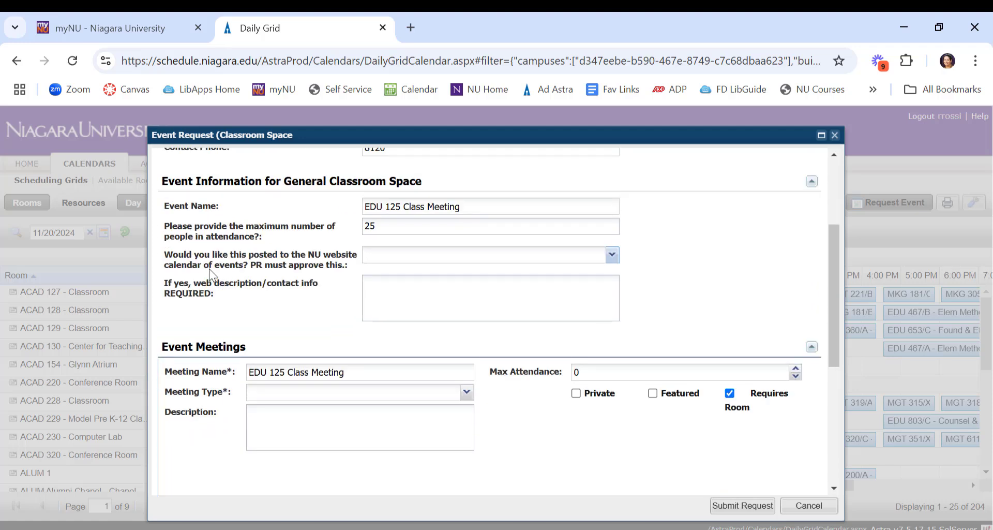
pyautogui.click(613, 255)
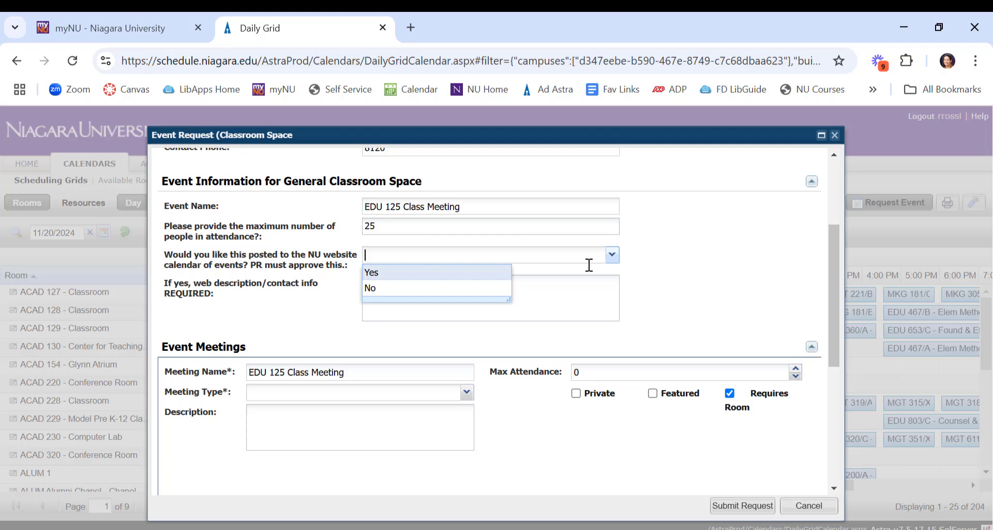
pyautogui.click(404, 289)
pyautogui.scroll(-2, 288, 295)
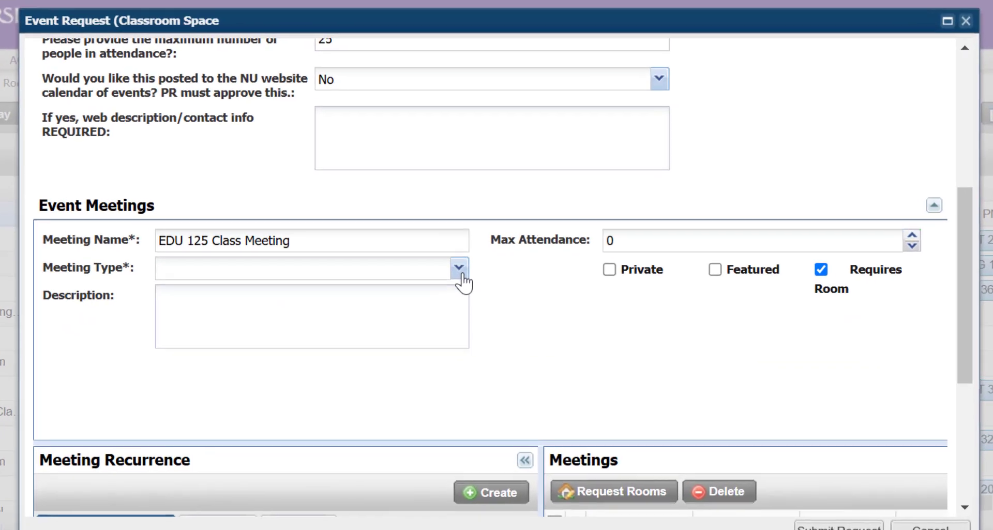
# Set the event meeting's type to Academic class and its max attendance to 25.
pyautogui.click(465, 304)
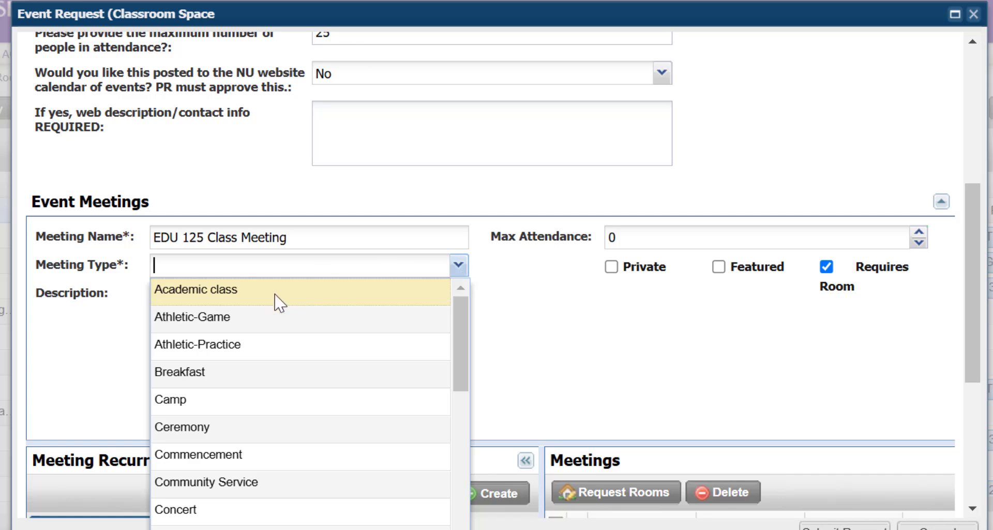
pyautogui.scroll(-3, 276, 297)
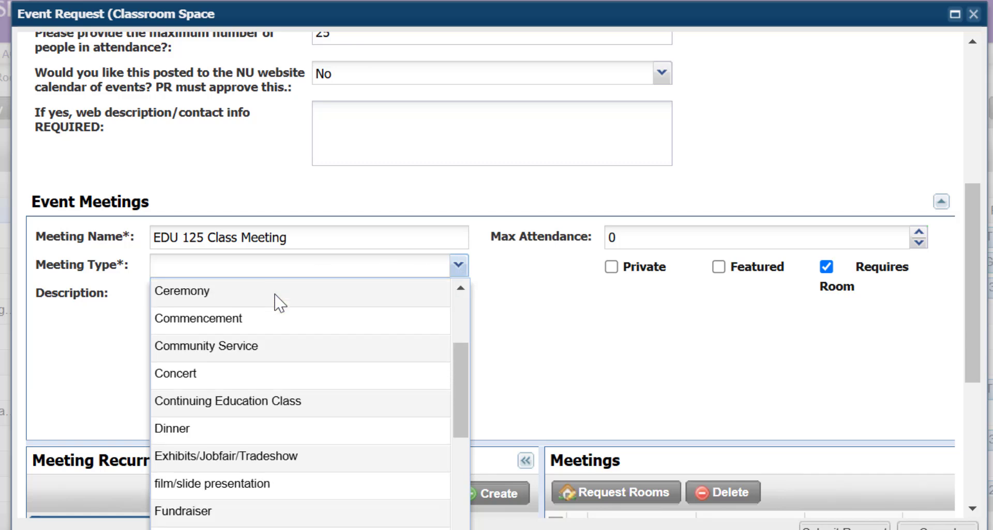
pyautogui.scroll(-2, 253, 481)
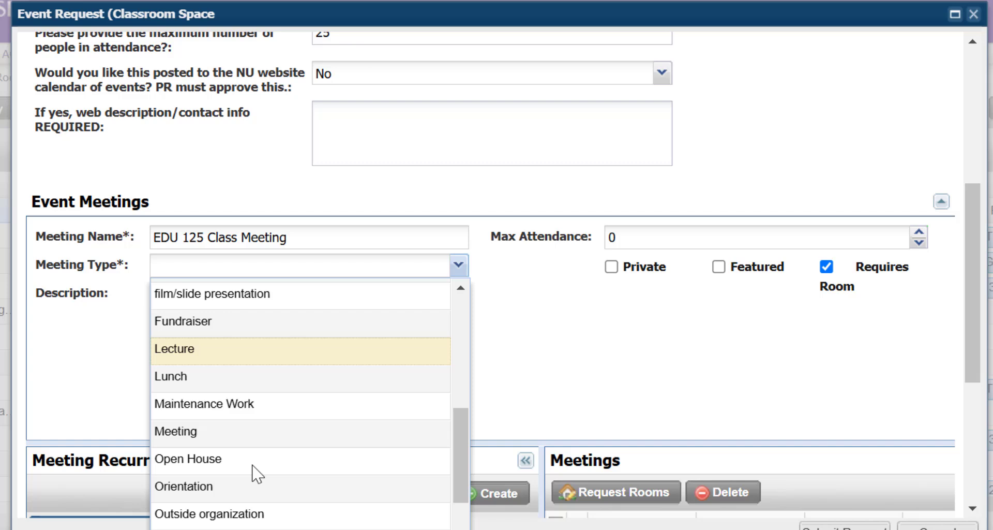
pyautogui.scroll(5, 432, 370)
pyautogui.click(274, 308)
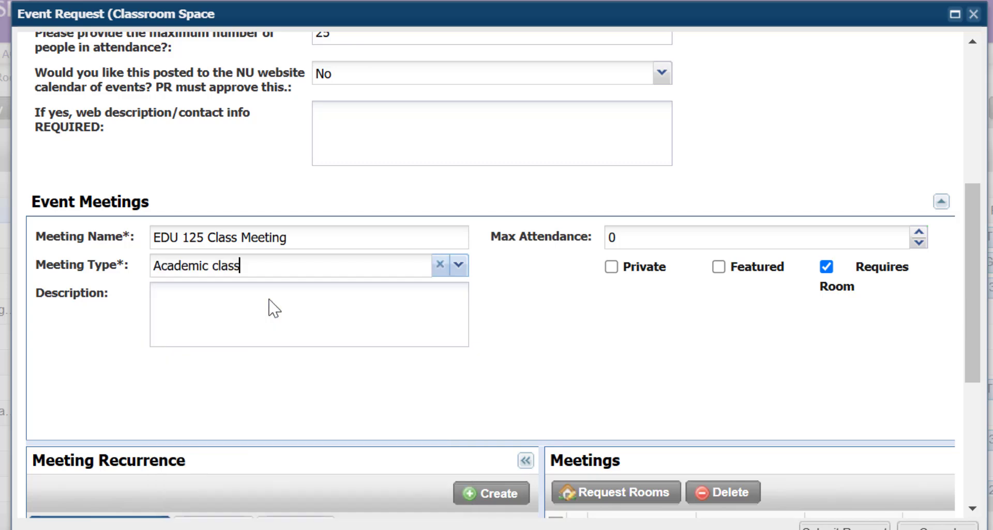
pyautogui.click(617, 246)
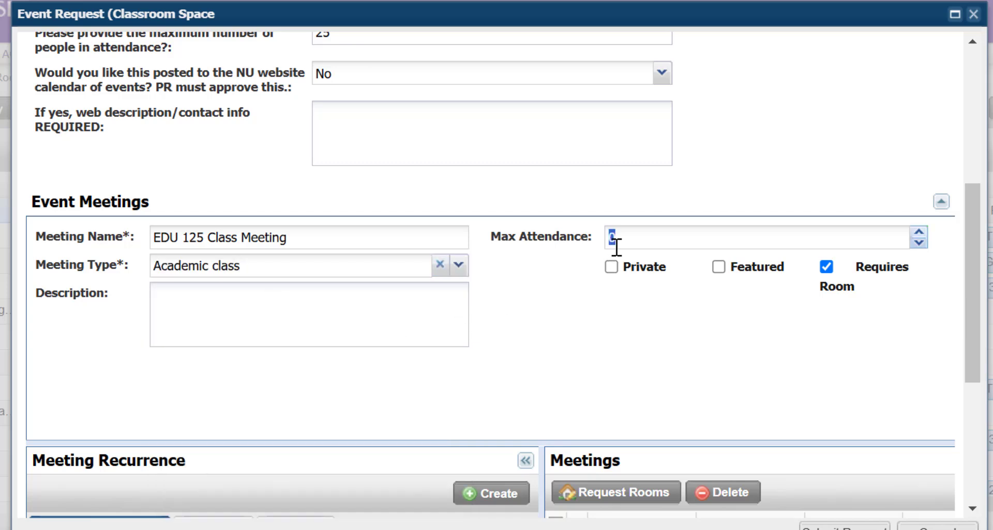
pyautogui.write('25')
# Select November 20, 2024 as the single meeting's date in the meeting recurrence section.
pyautogui.scroll(-2, 571, 313)
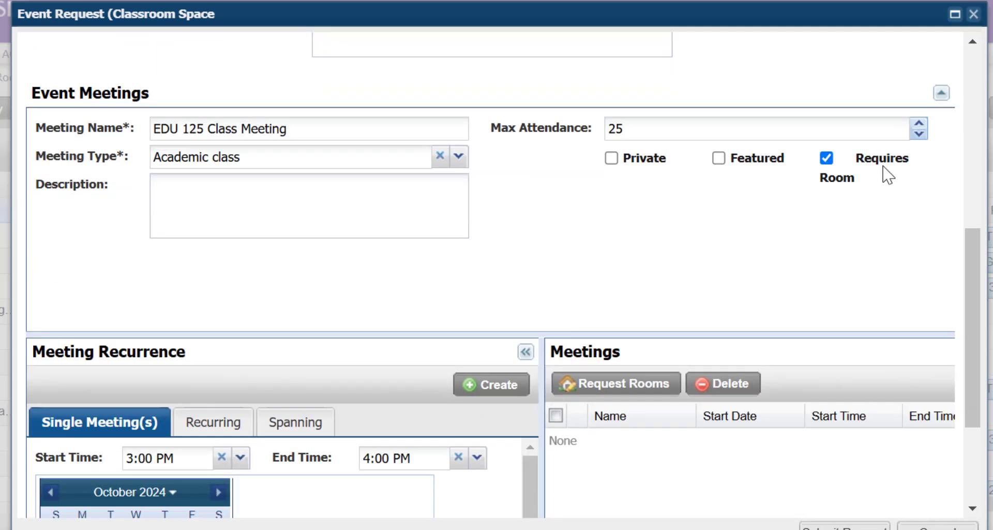
pyautogui.scroll(-3, 652, 218)
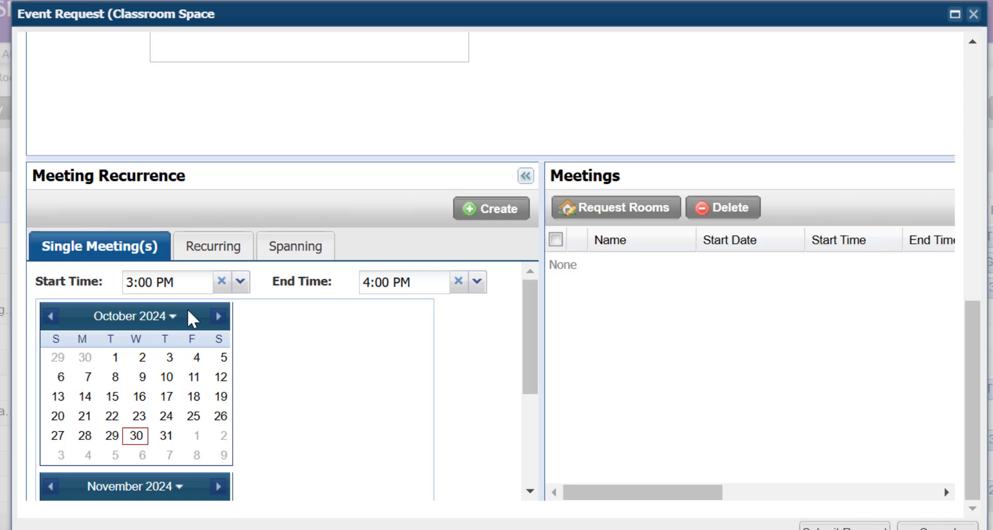
pyautogui.click(218, 317)
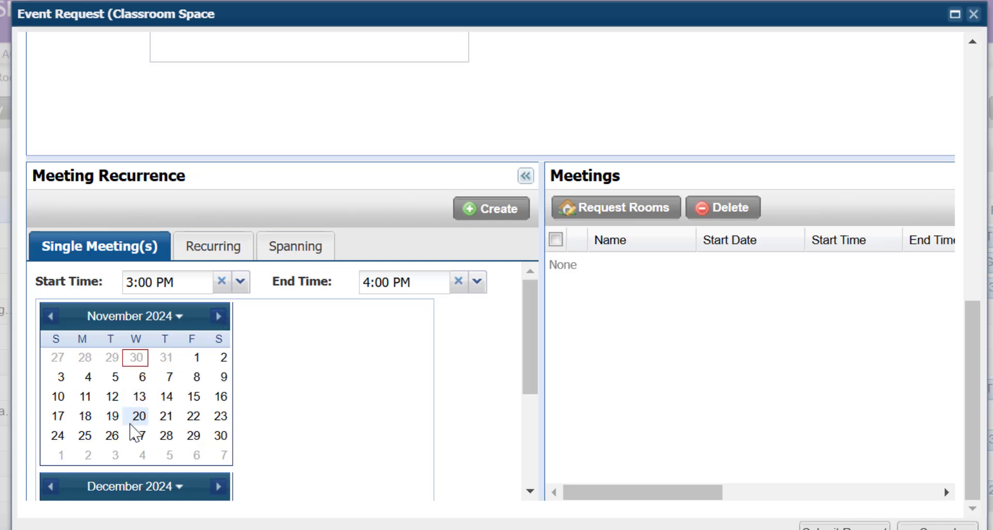
pyautogui.click(145, 416)
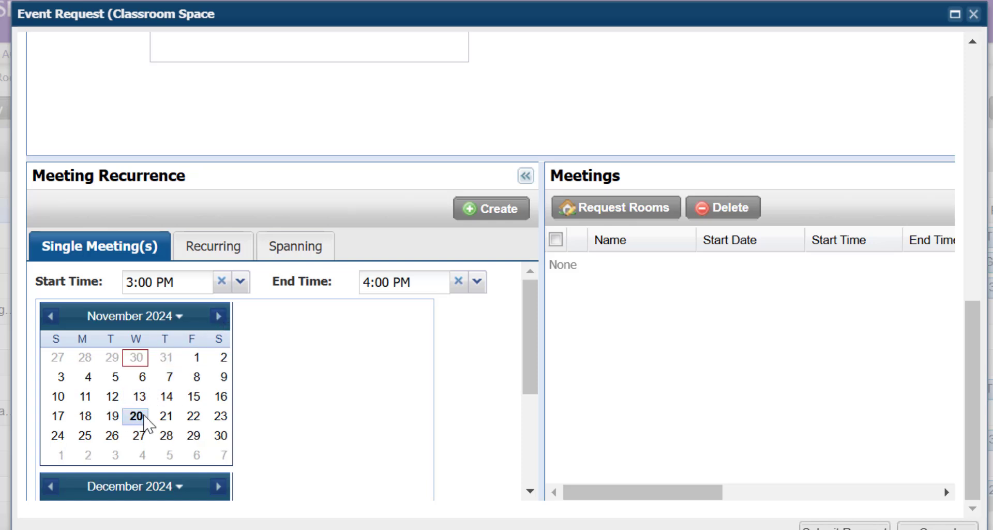
# Set the meeting time from 9:00 AM to 10:00 AM and create the meeting.
pyautogui.click(222, 281)
pyautogui.click(240, 282)
pyautogui.scroll(-5, 165, 173)
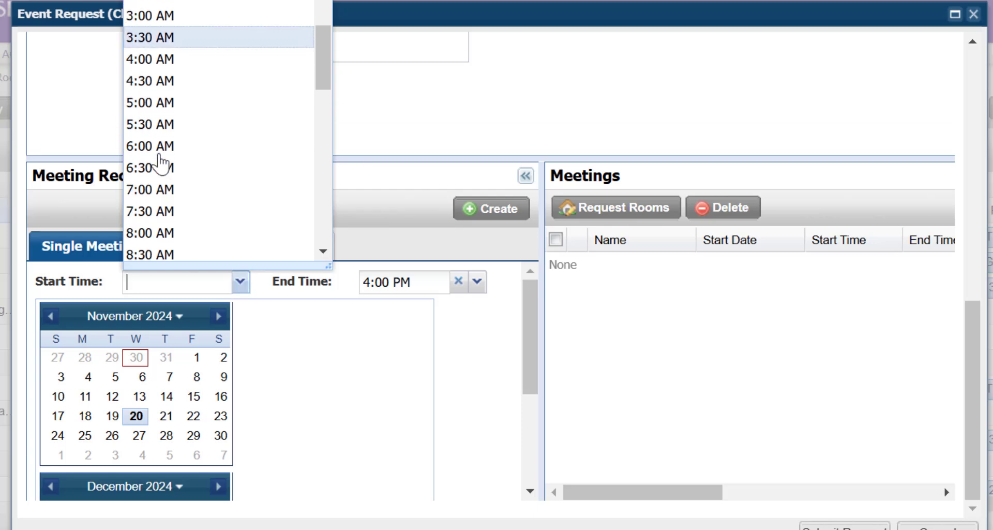
pyautogui.click(165, 173)
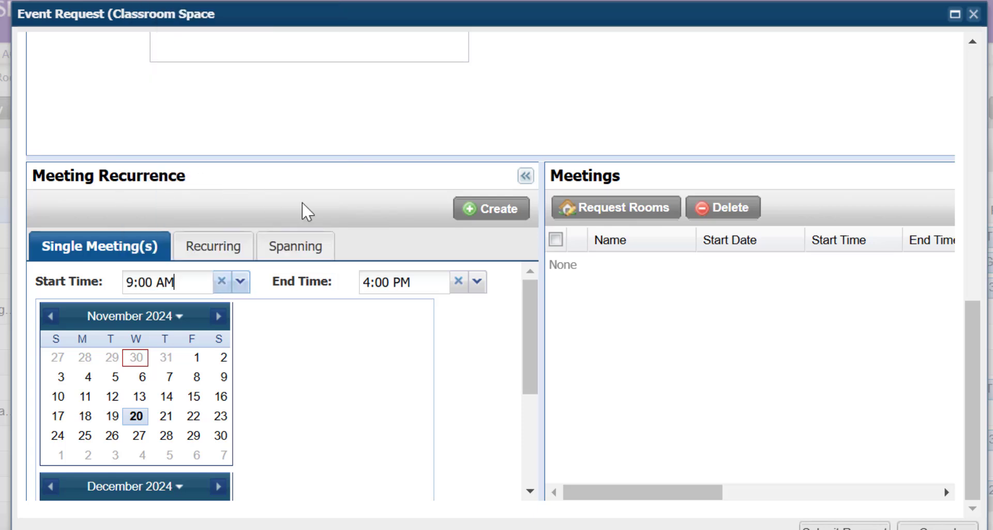
pyautogui.click(458, 281)
pyautogui.click(476, 281)
pyautogui.click(403, 36)
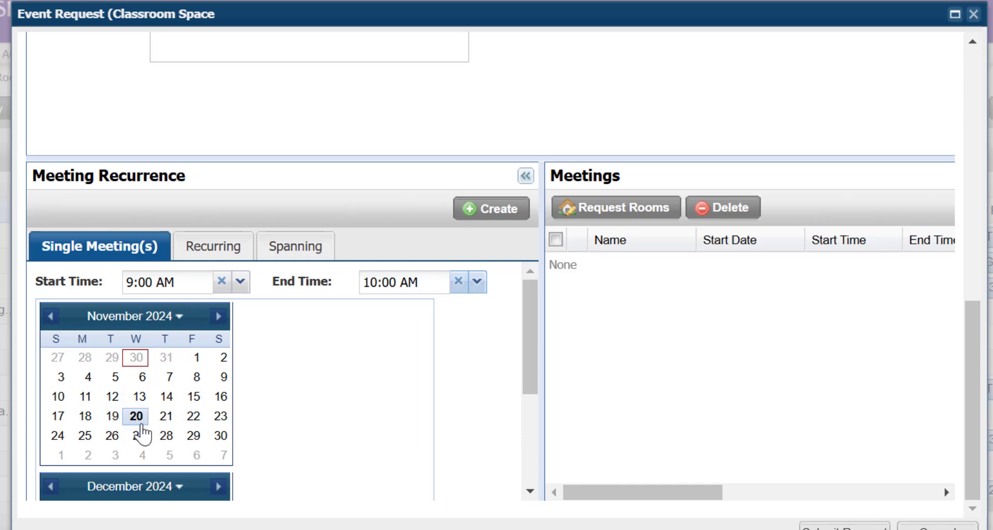
pyautogui.click(493, 210)
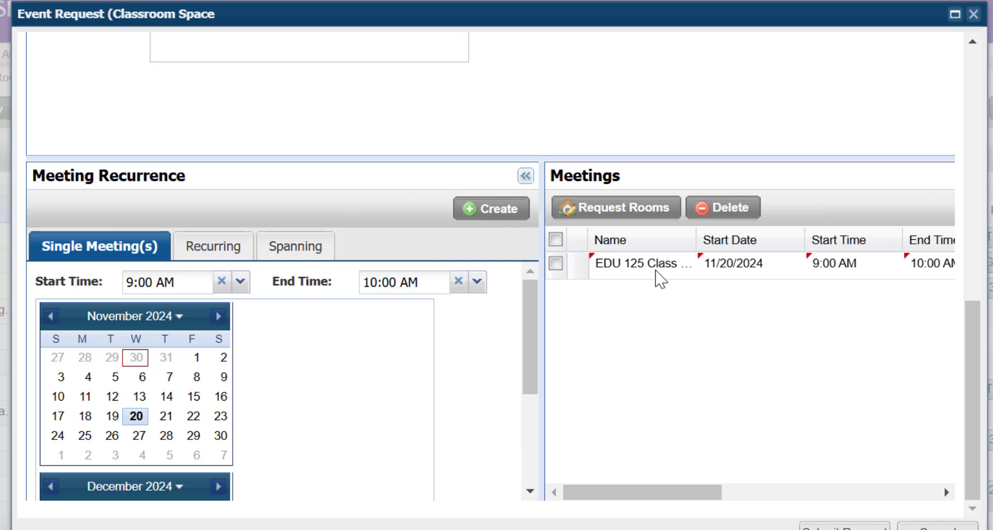
# Request room ACAD 130 for the EDU 125 class meeting from the Classroom-filtered room list and confirm the room selection.
pyautogui.moveTo(636, 491); pyautogui.dragTo(595, 499)
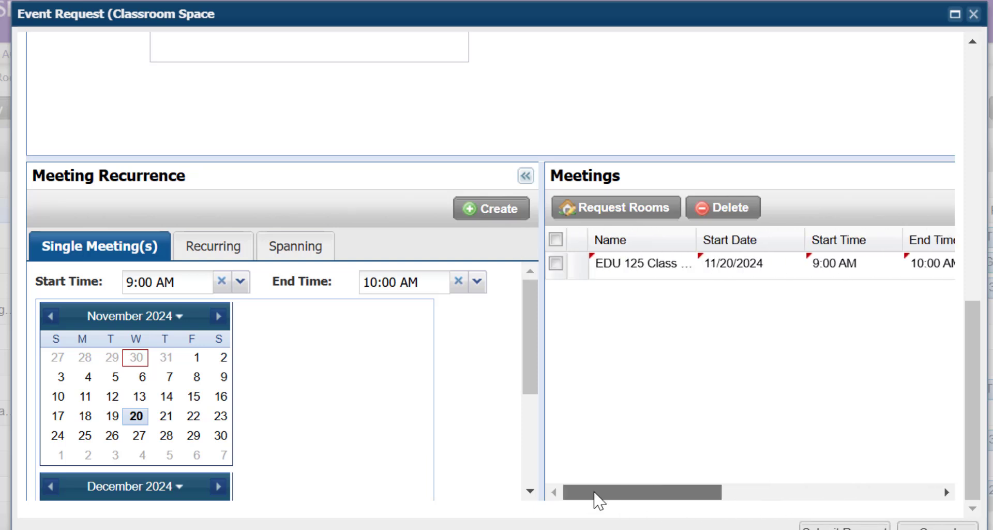
pyautogui.click(556, 263)
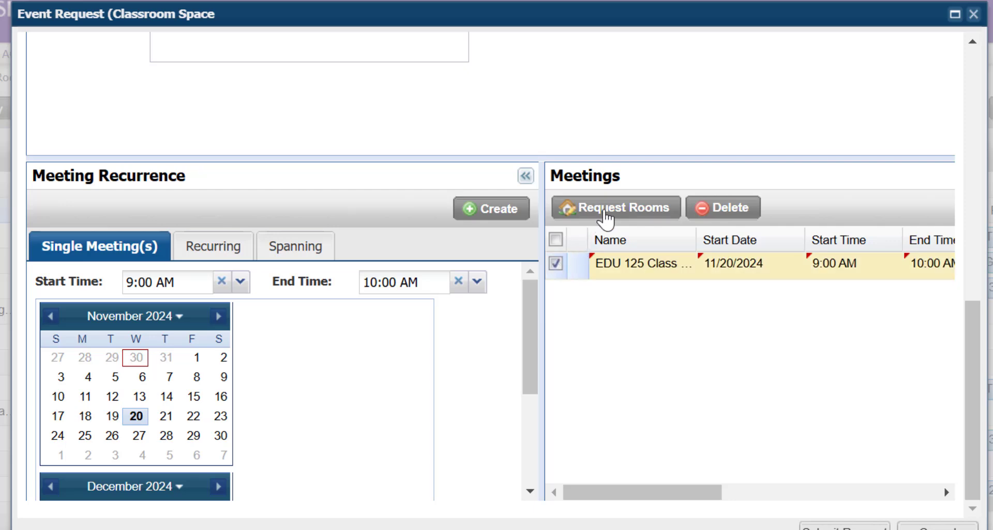
pyautogui.click(604, 209)
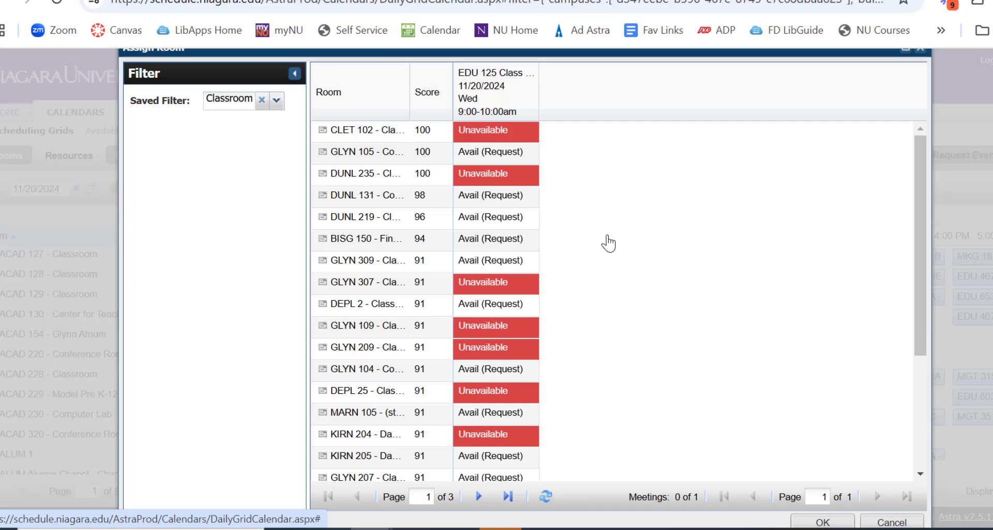
pyautogui.scroll(-4, 514, 266)
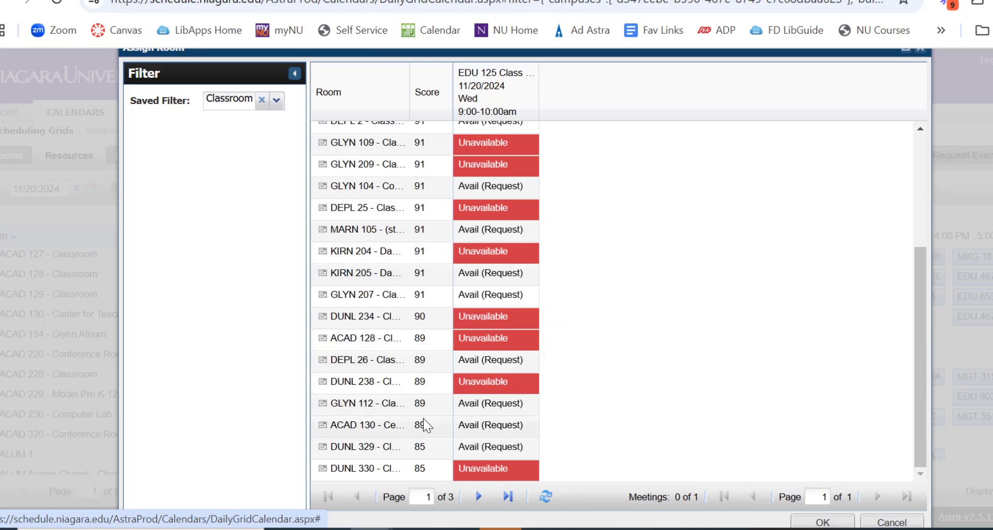
pyautogui.scroll(4, 439, 195)
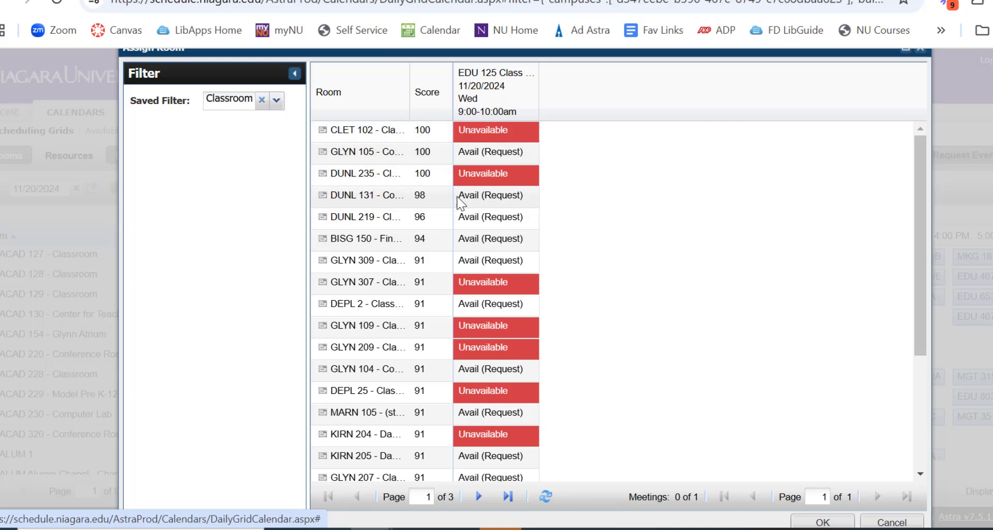
pyautogui.scroll(-4, 440, 201)
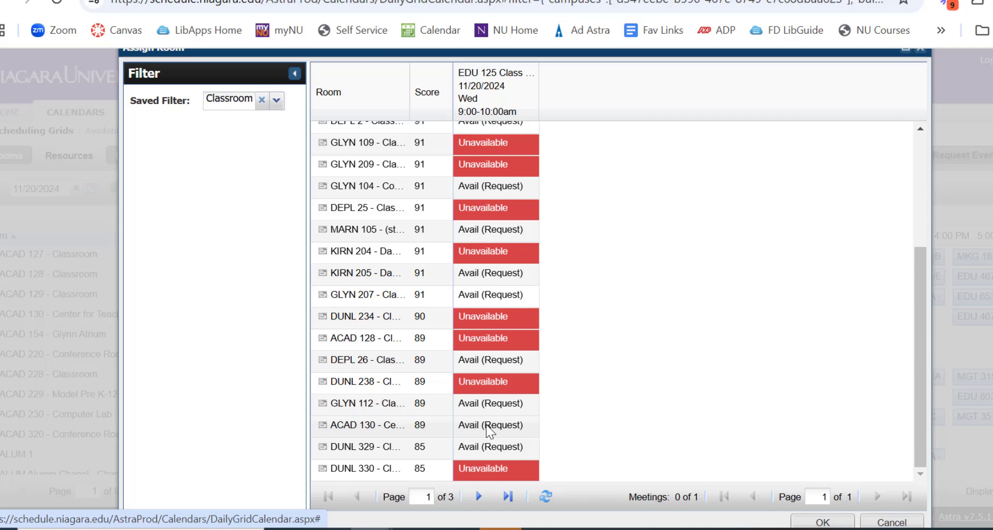
pyautogui.click(489, 428)
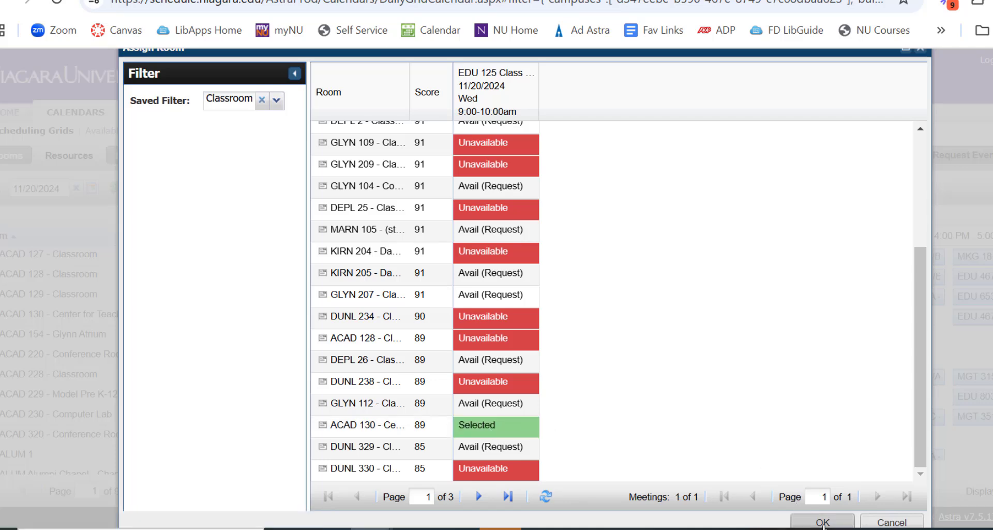
pyautogui.click(822, 523)
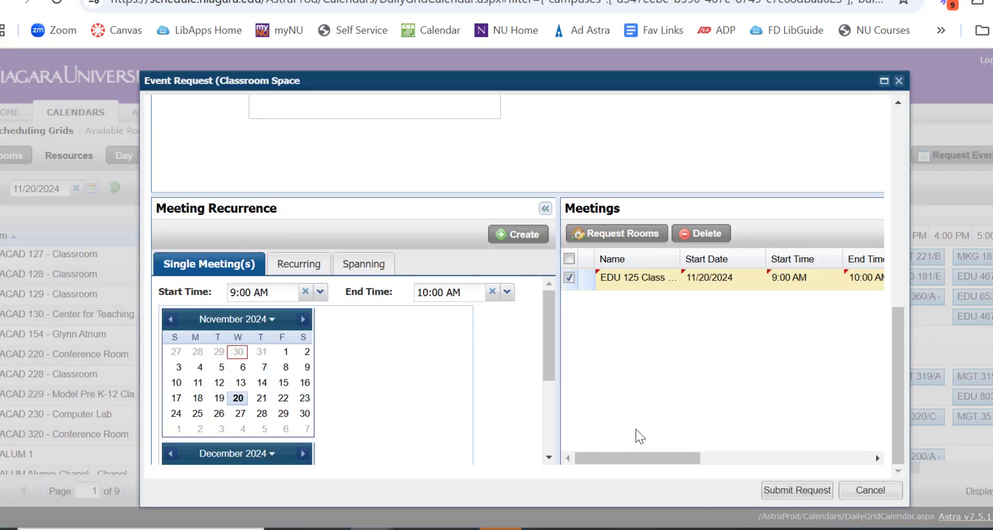
pyautogui.moveTo(632, 460); pyautogui.dragTo(772, 461)
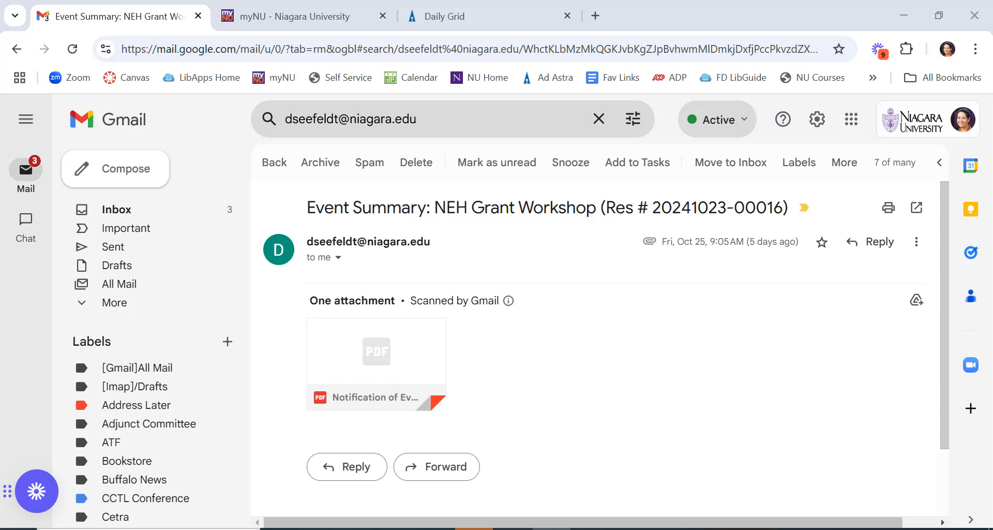
# In Gmail, view the PDF attached to the approval email for the NEH Grant Workshop reservation and close it.
pyautogui.press('k')
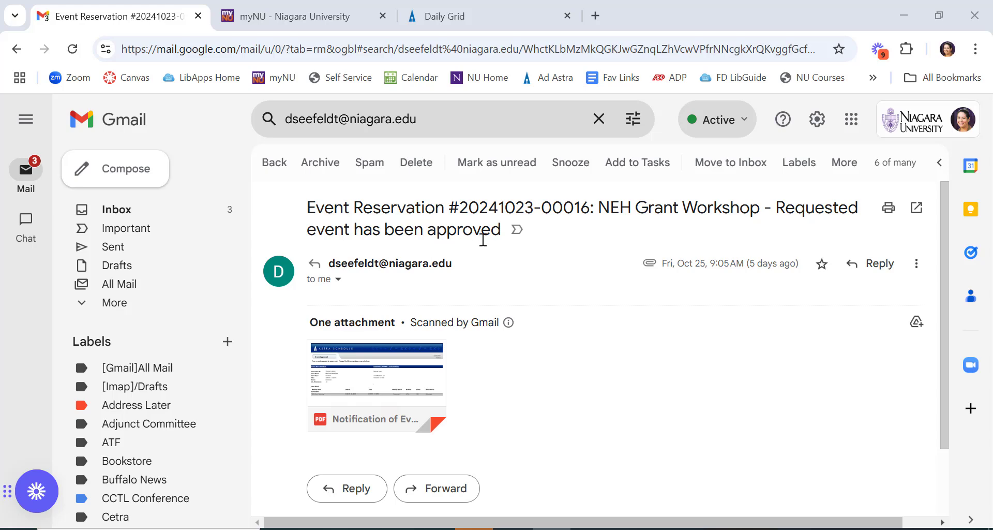
pyautogui.moveTo(424, 377)
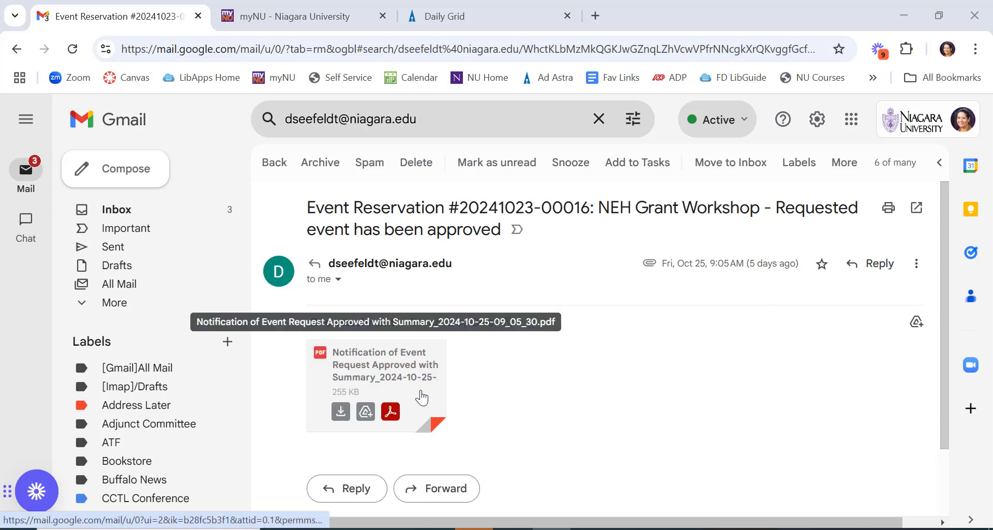
pyautogui.click(422, 396)
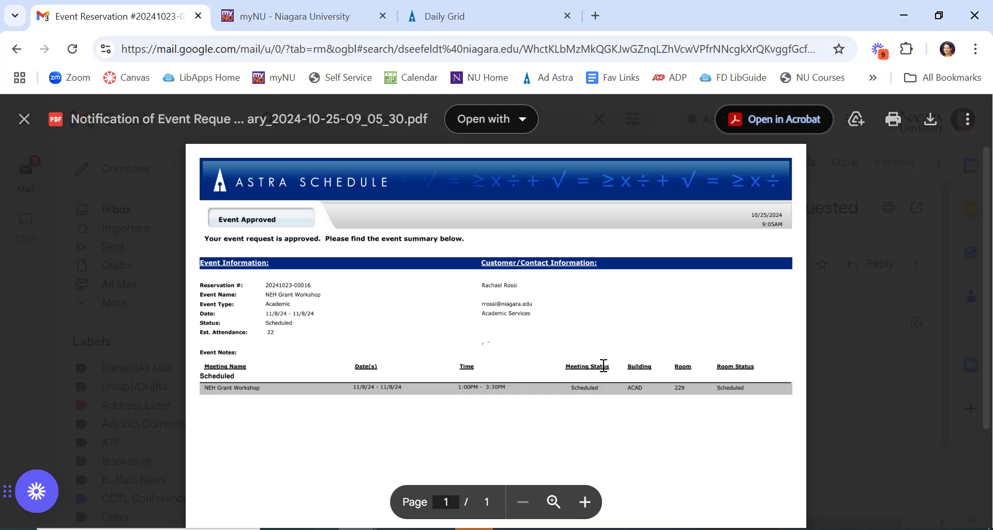
pyautogui.click(22, 122)
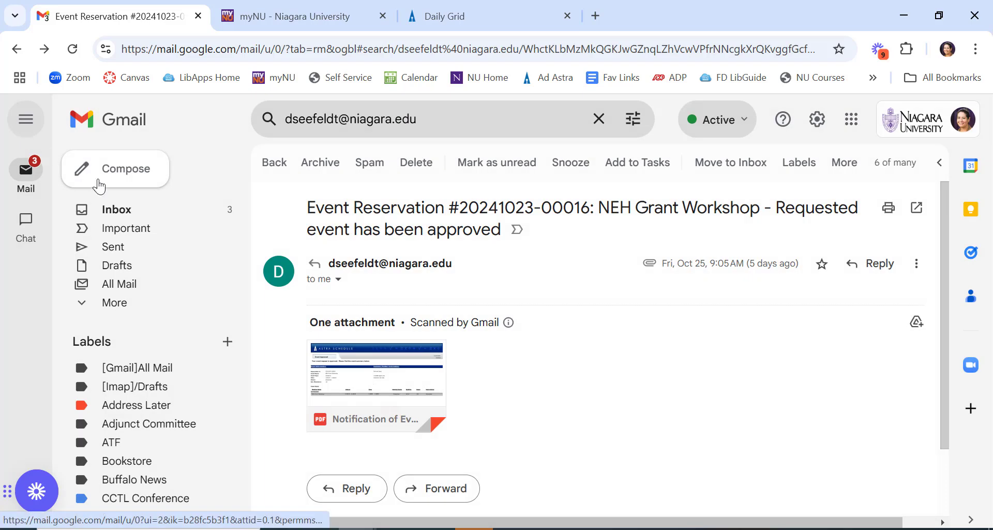
# Switch back to the classroom event request in Ad Astra and review its introductory instructions and contact information.
pyautogui.click(452, 23)
pyautogui.scroll(10, 473, 249)
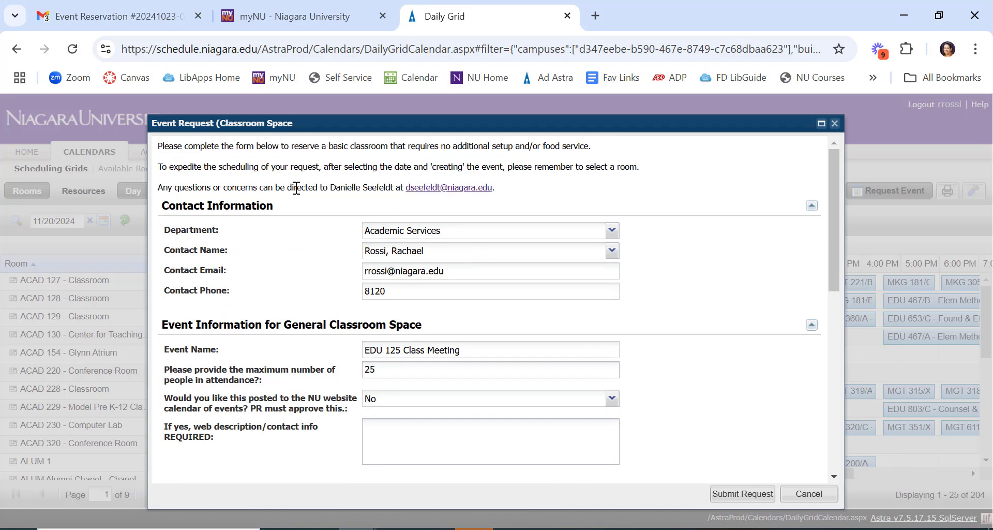